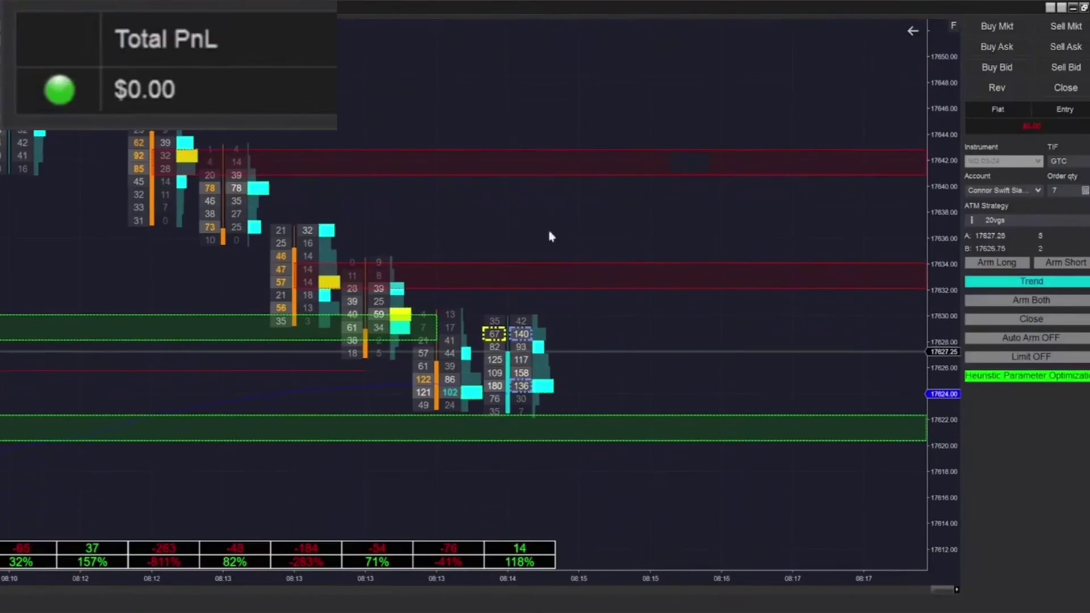
# - Arm both automated entries so a 7-contract long opens at 17626.50 with target and stop
pyautogui.click(1020, 301)
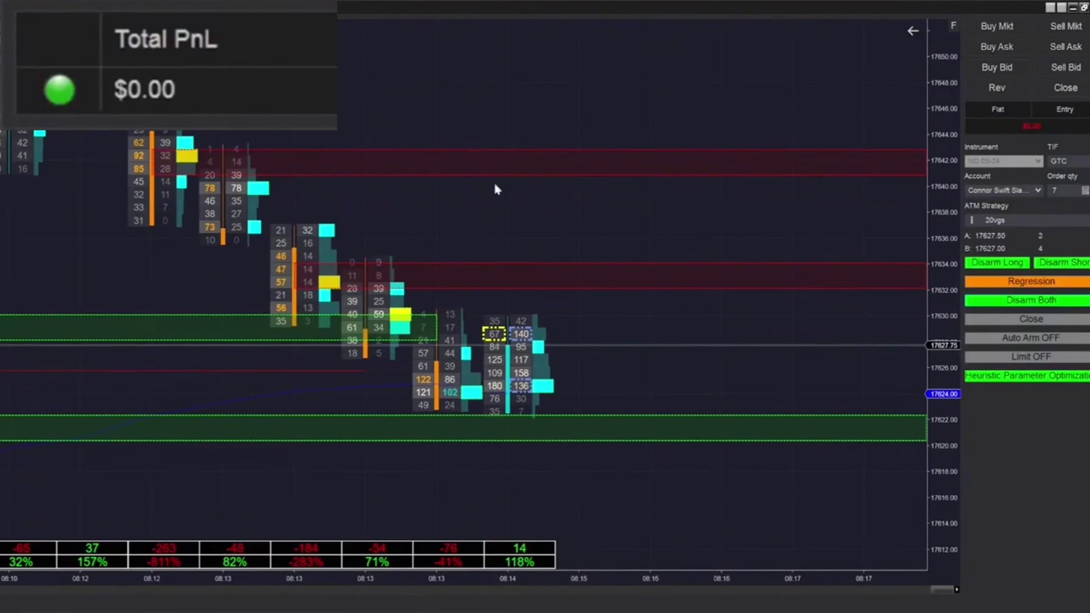
pyautogui.scroll(-3, 572, 212)
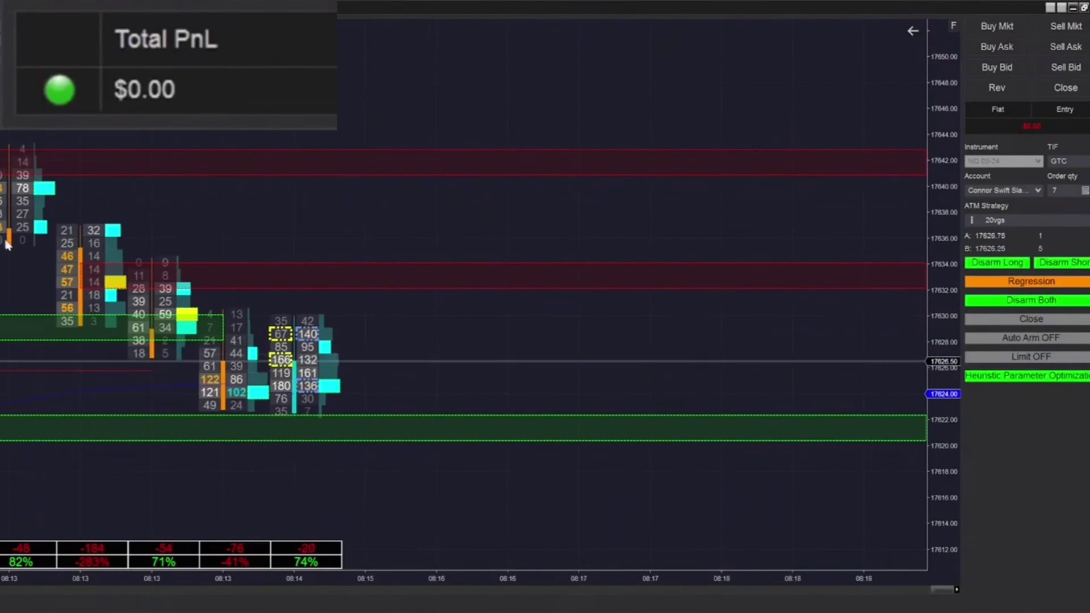
pyautogui.scroll(4, 409, 97)
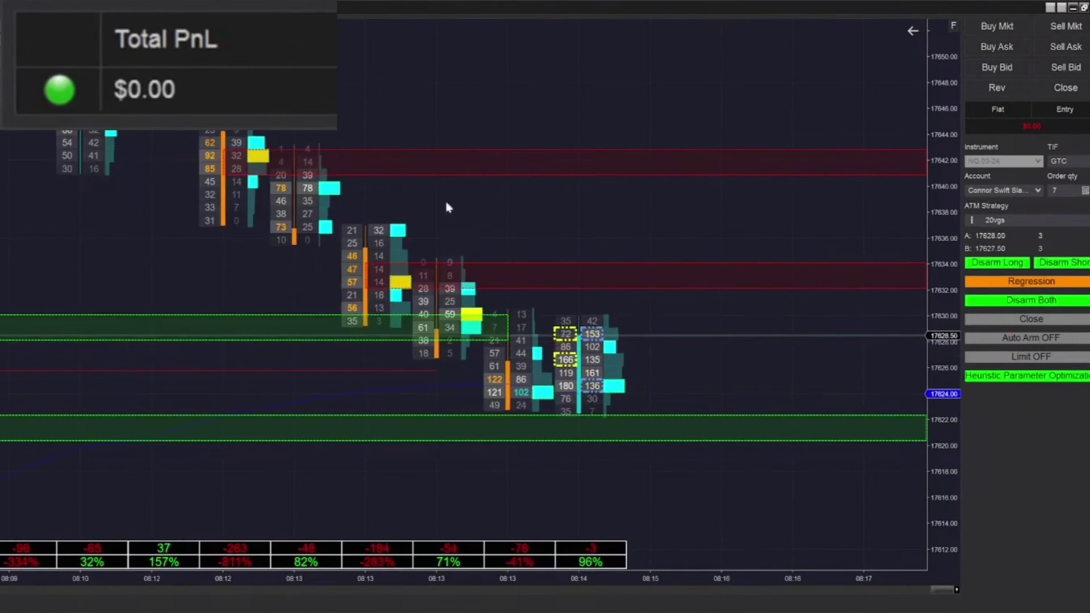
pyautogui.scroll(2, 626, 86)
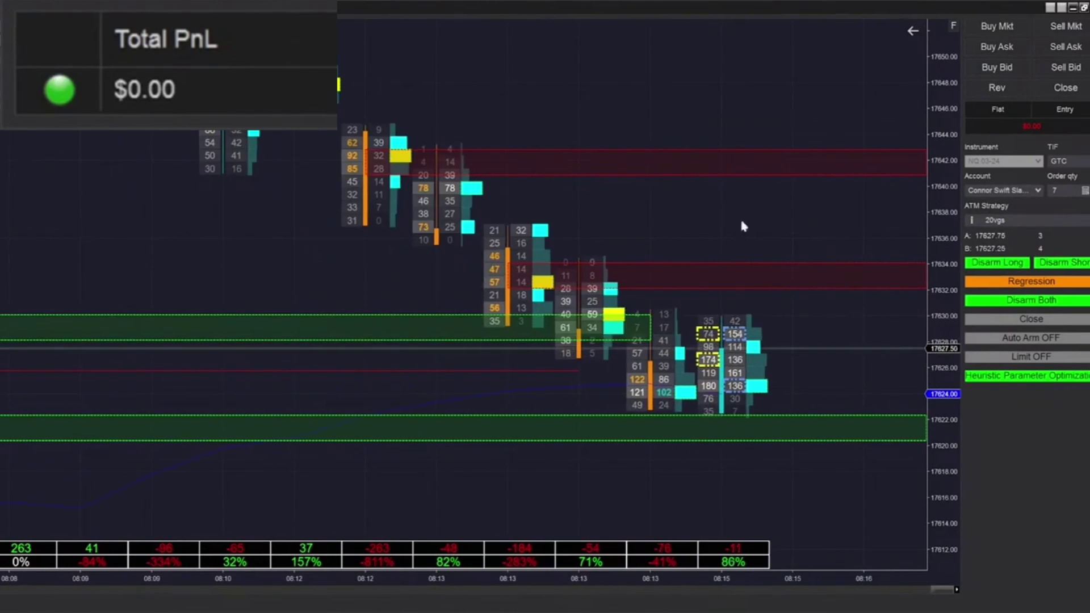
pyautogui.scroll(-4, 458, 251)
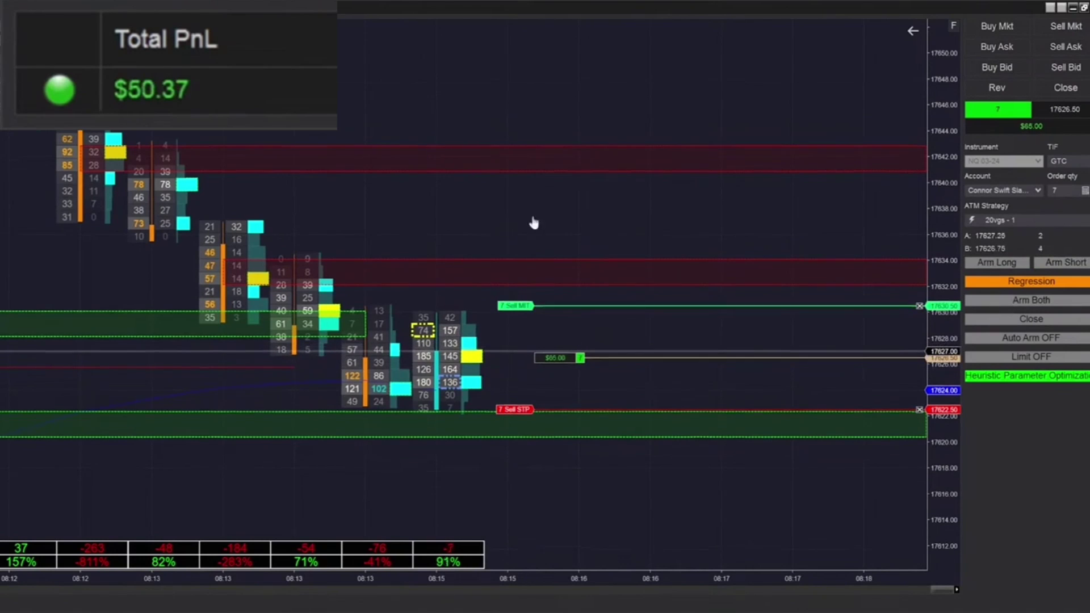
# - Re-arm the automated long and short entries after the long position exits
pyautogui.click(1046, 299)
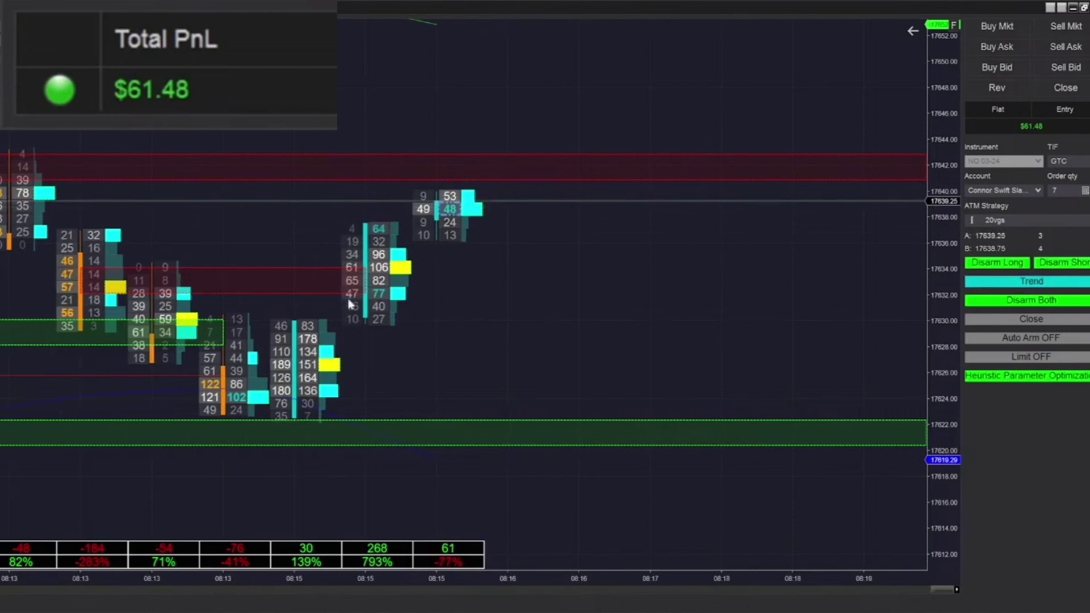
# - Scroll the chart while the armed long fills and exits, lifting Total PnL to $497.22
pyautogui.scroll(1, 644, 299)
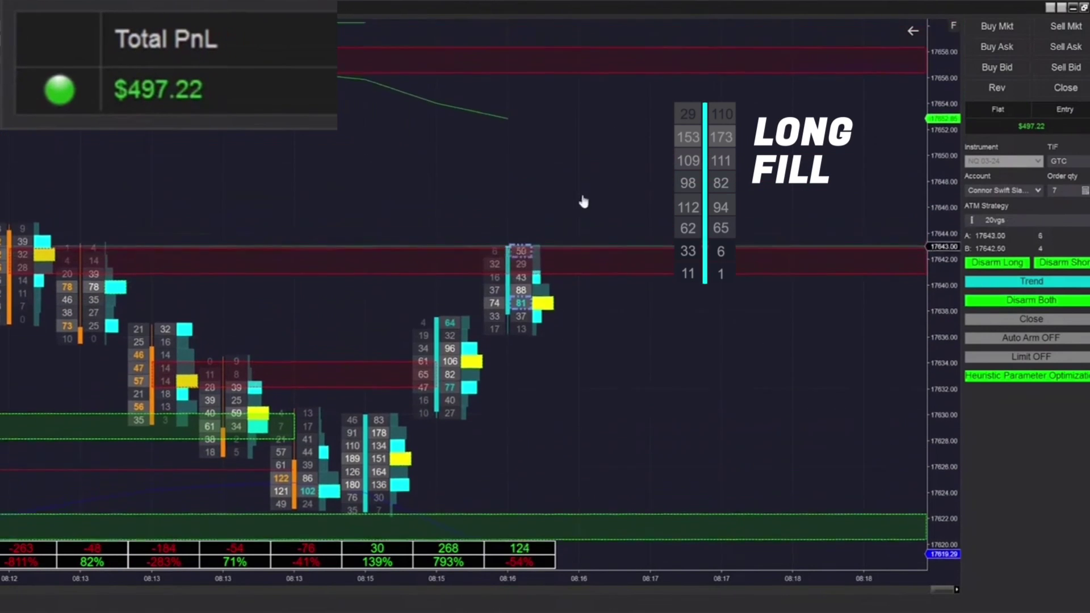
pyautogui.scroll(-1, 561, 202)
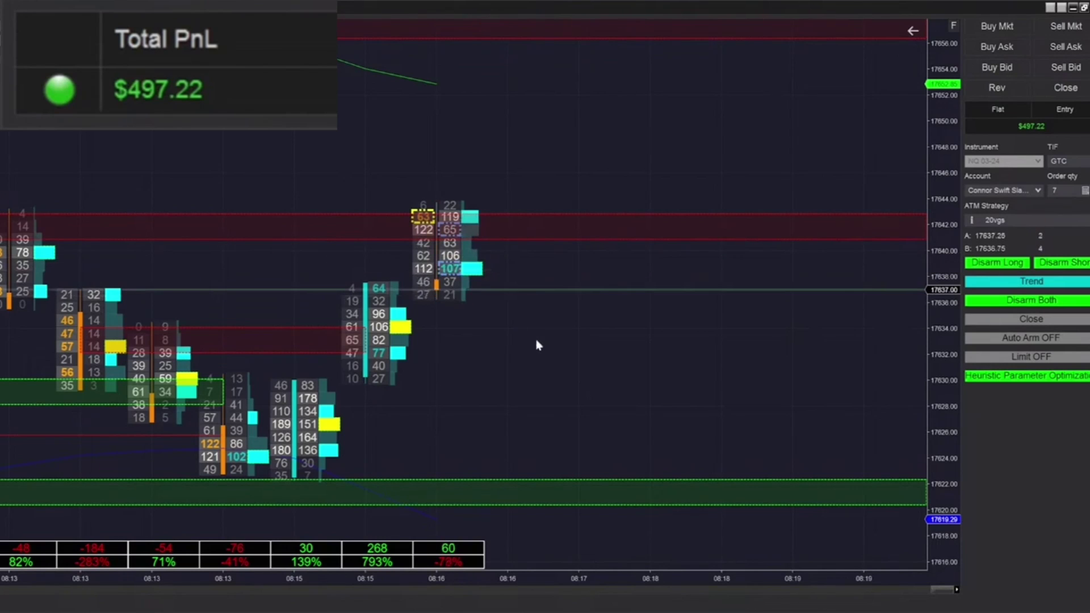
pyautogui.moveTo(566, 365); pyautogui.dragTo(343, 374)
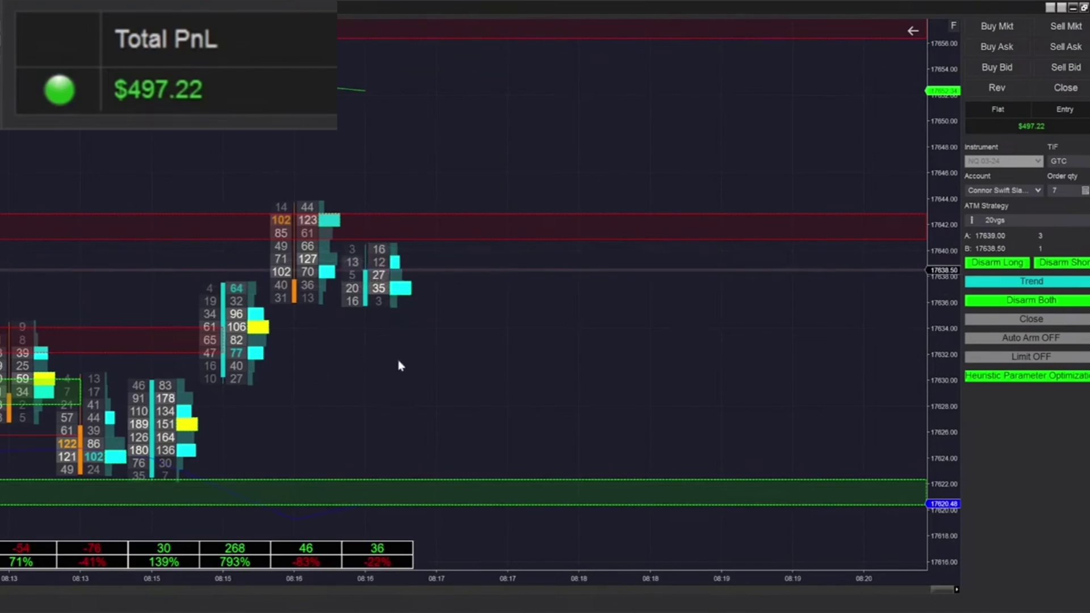
pyautogui.moveTo(365, 375); pyautogui.dragTo(302, 375)
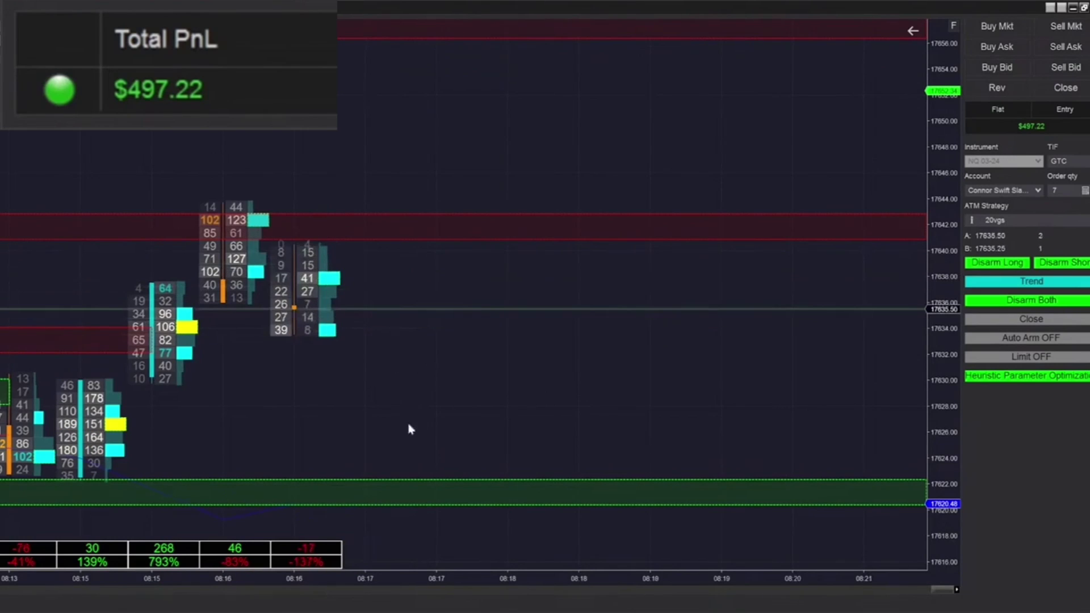
pyautogui.moveTo(418, 409); pyautogui.dragTo(361, 399)
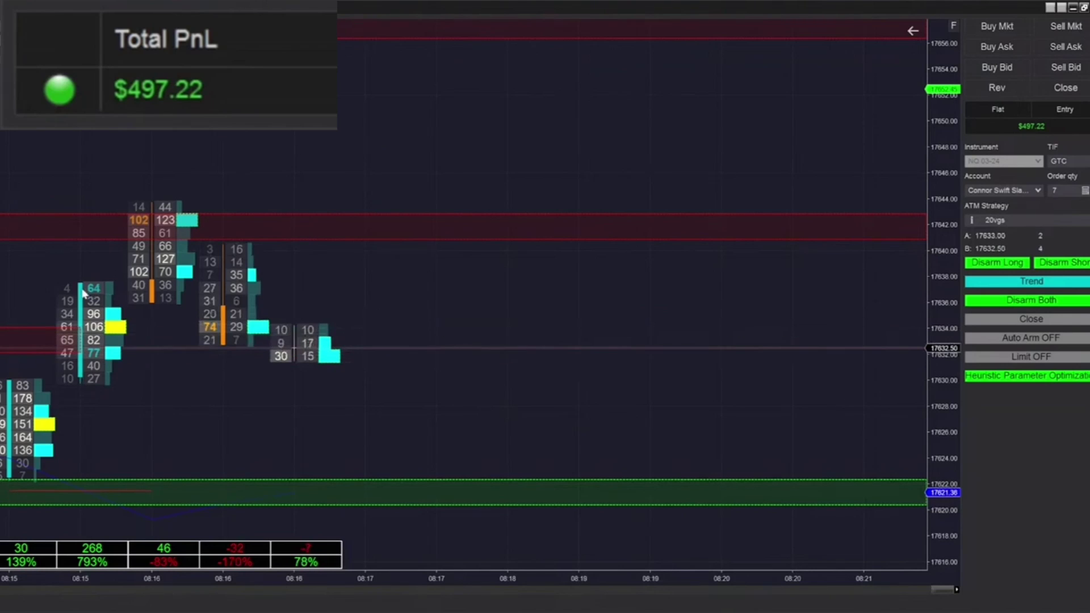
pyautogui.moveTo(267, 164); pyautogui.dragTo(114, 178)
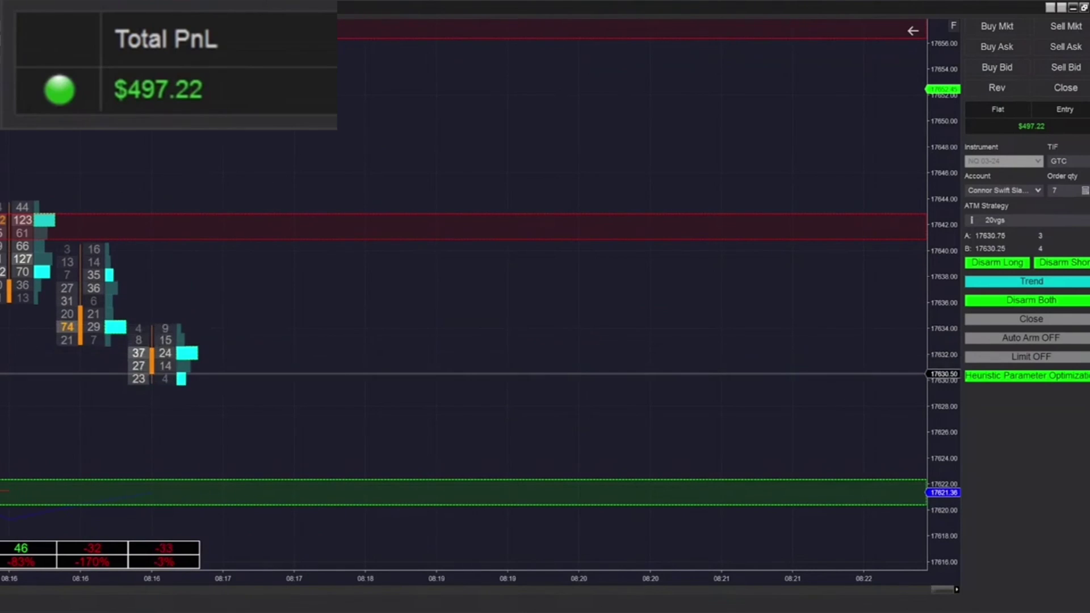
pyautogui.moveTo(203, 166); pyautogui.dragTo(274, 169)
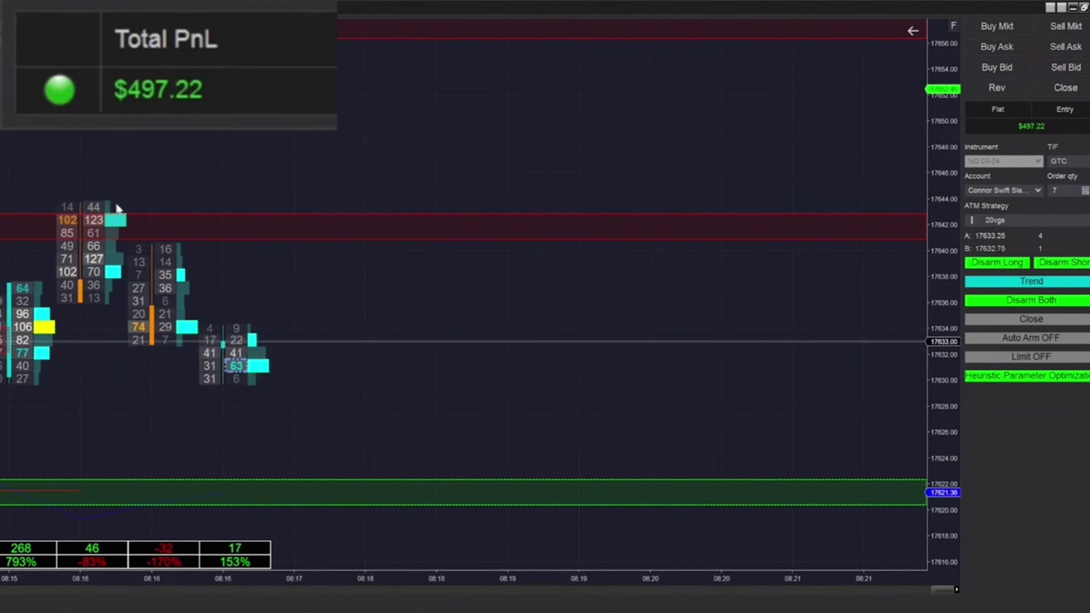
pyautogui.moveTo(158, 159); pyautogui.dragTo(224, 160)
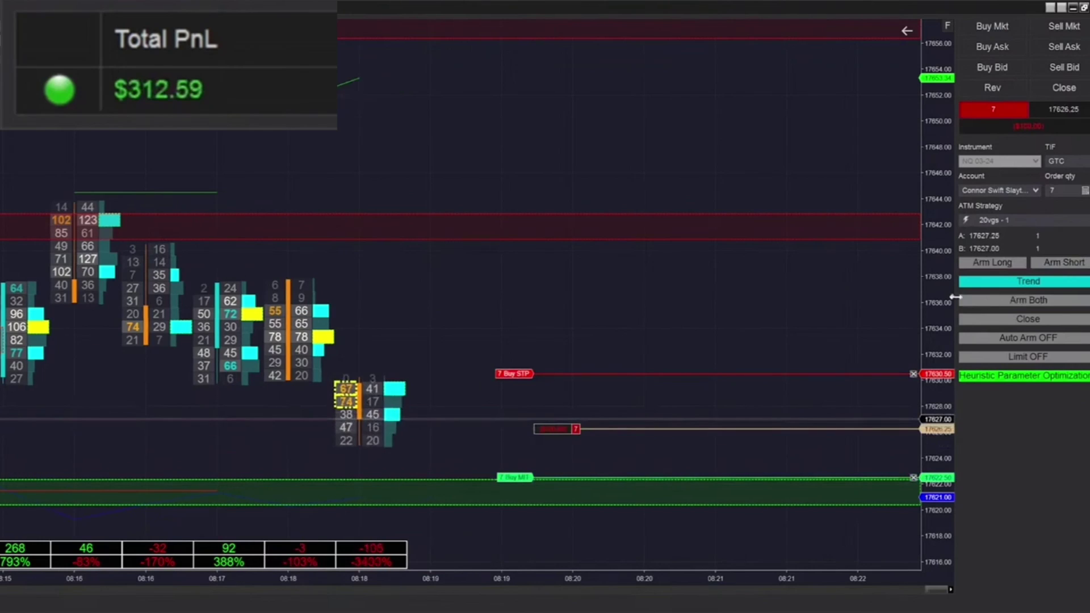
# - Re-arm both automated entries and toggle the strategy mode from Trend to Regression
pyautogui.click(1008, 302)
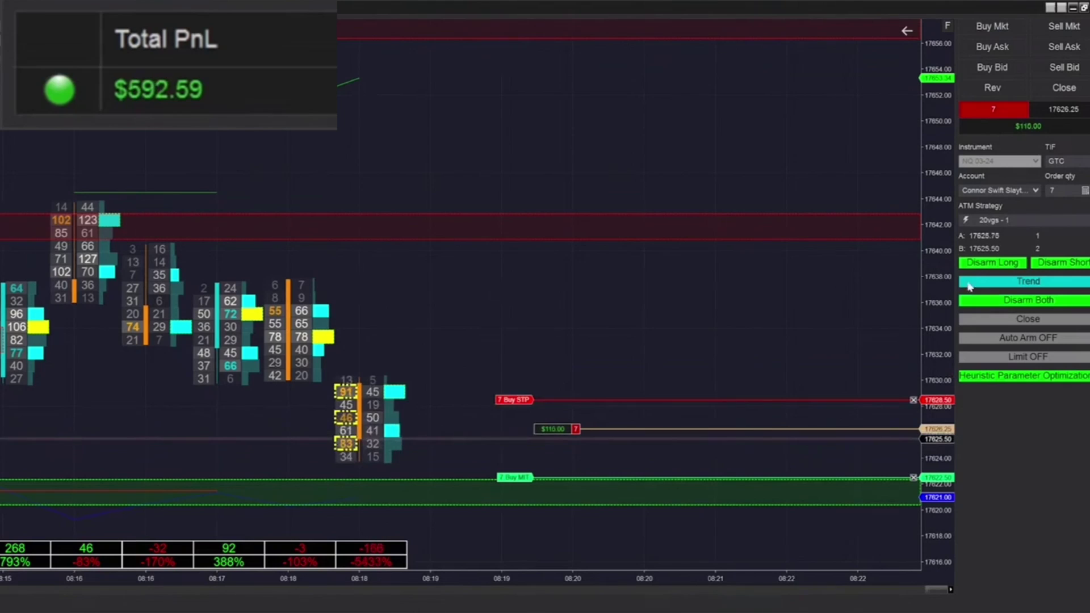
pyautogui.click(1012, 284)
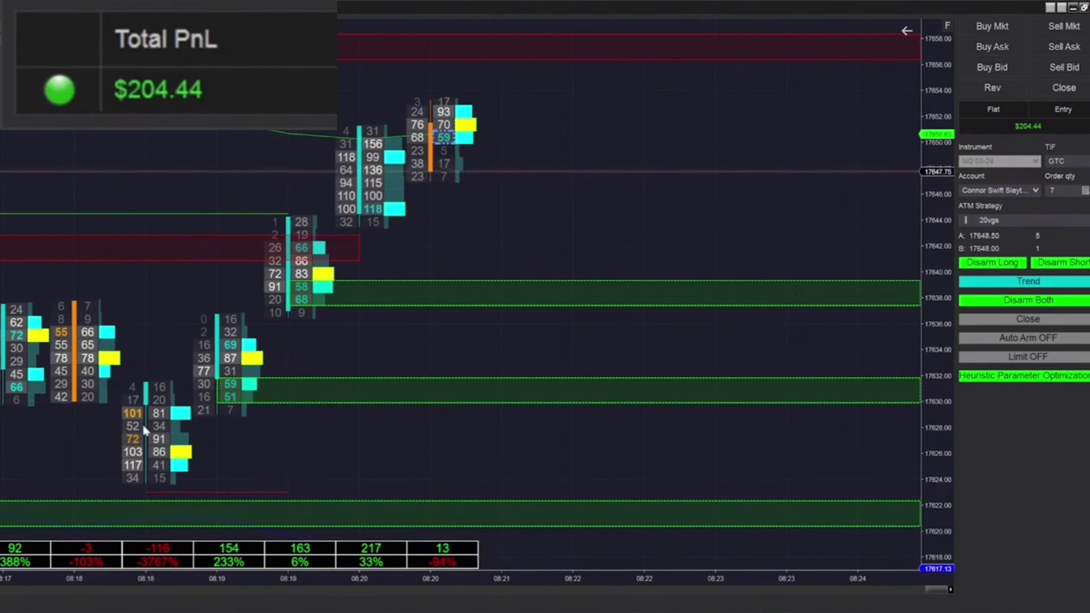
# - Arm both automated entries again and pan the chart forward one bar
pyautogui.click(1006, 301)
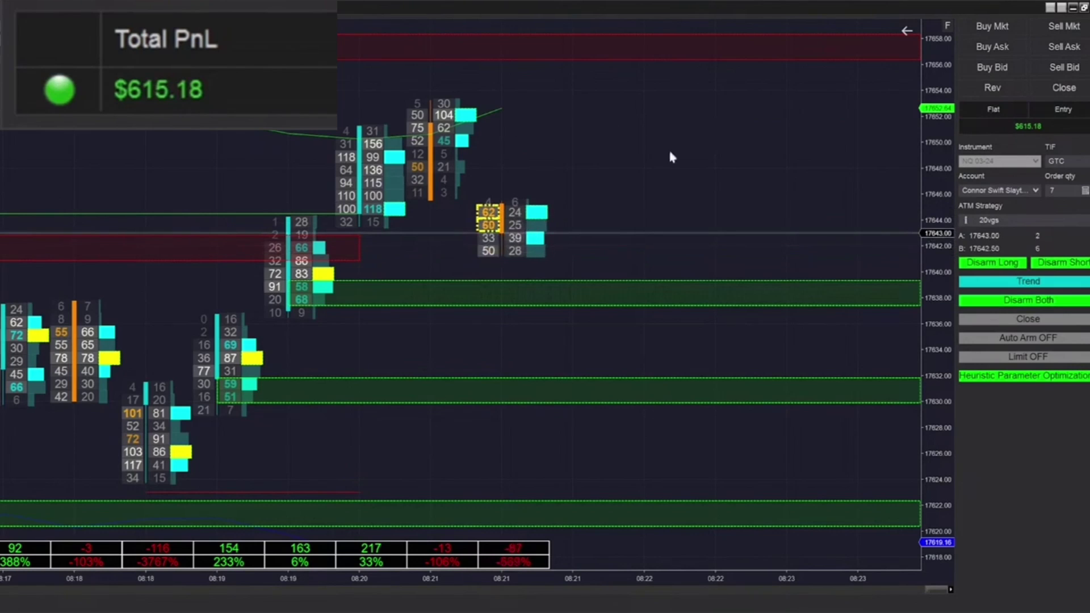
pyautogui.moveTo(669, 156); pyautogui.dragTo(545, 153)
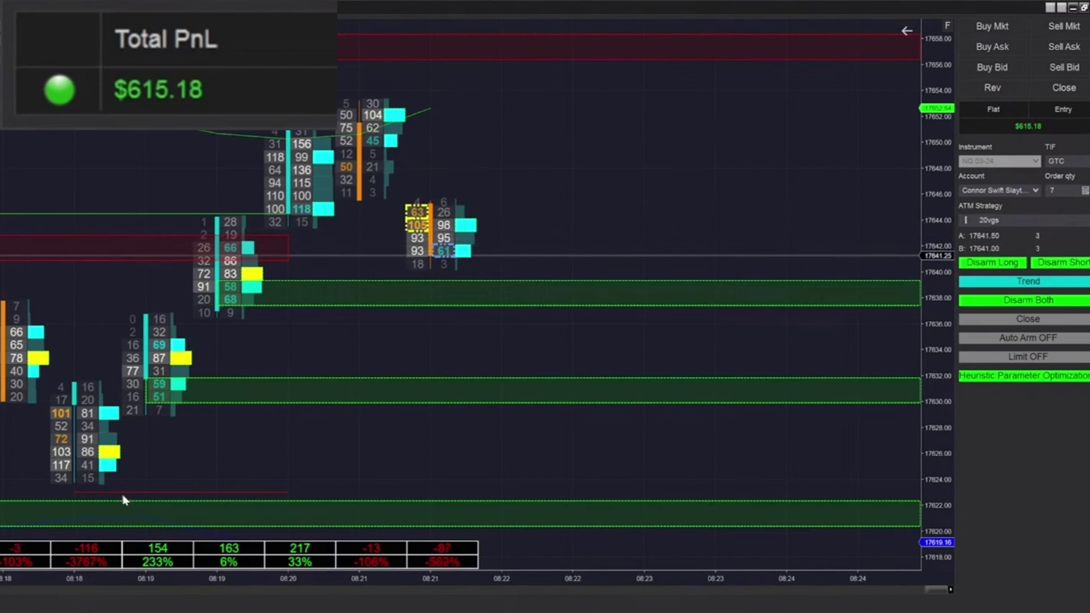
# - Scroll the chart and zoom the price scale while armed trades lift Total PnL to $1,100.92
pyautogui.hscroll(-4, 197, 278)
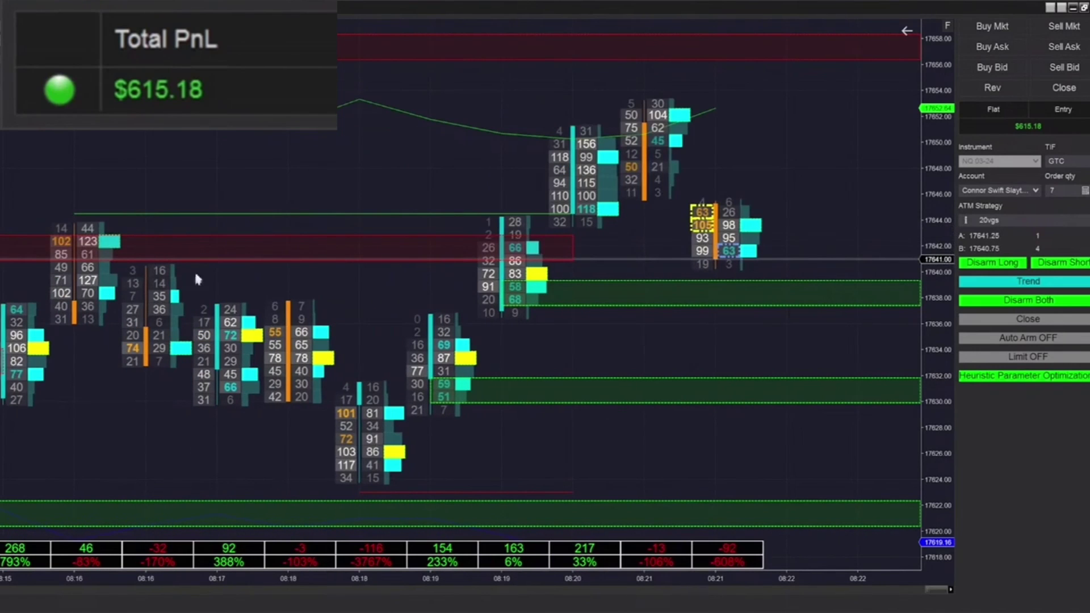
pyautogui.hscroll(-6, 21, 251)
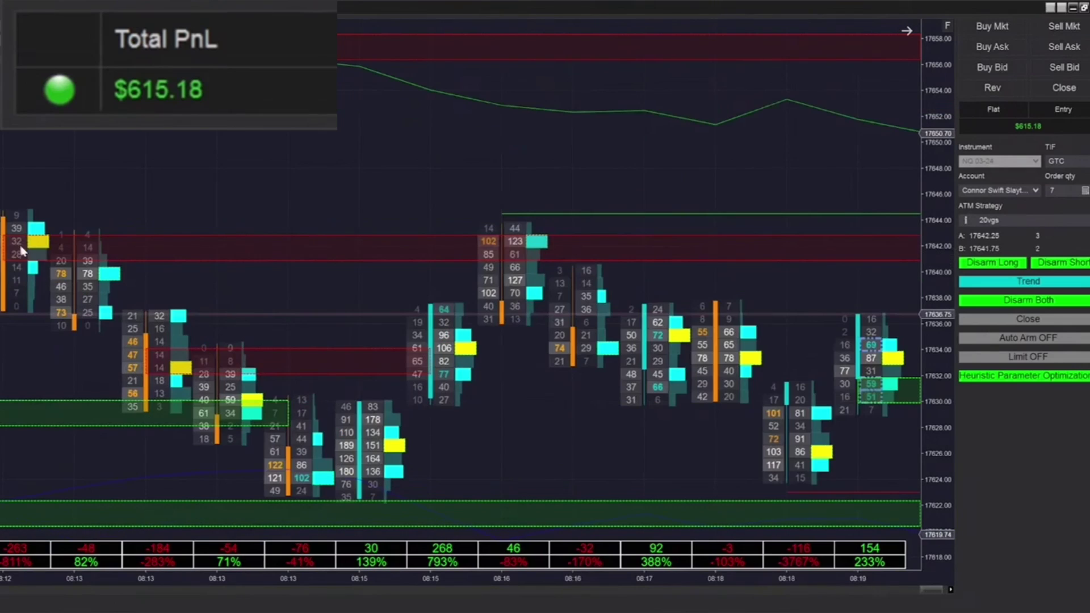
pyautogui.hscroll(5, 349, 256)
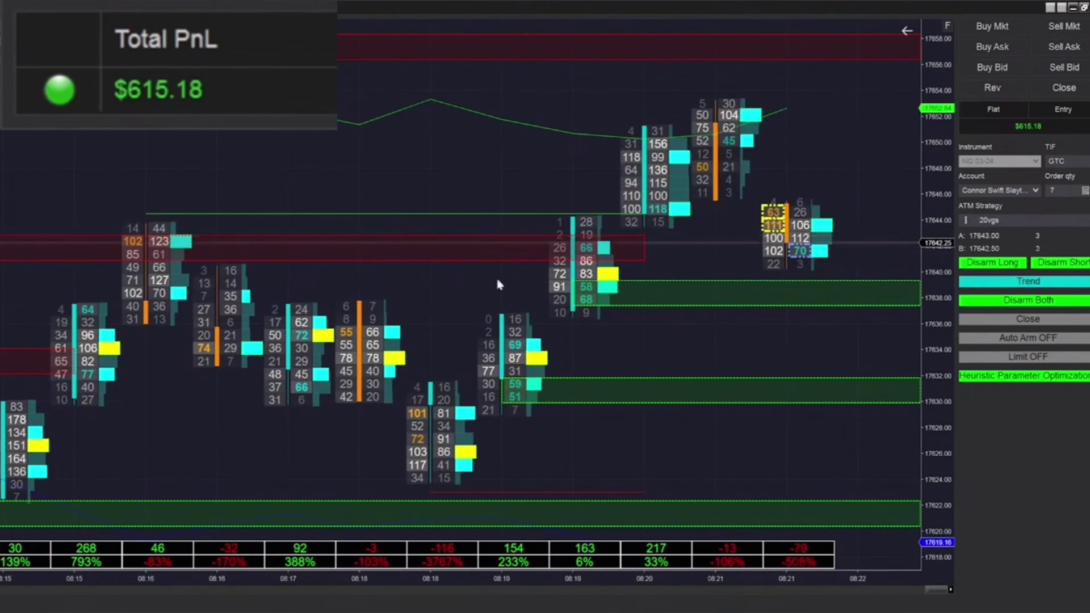
pyautogui.scroll(-2, 457, 301)
pyautogui.scroll(2, 416, 263)
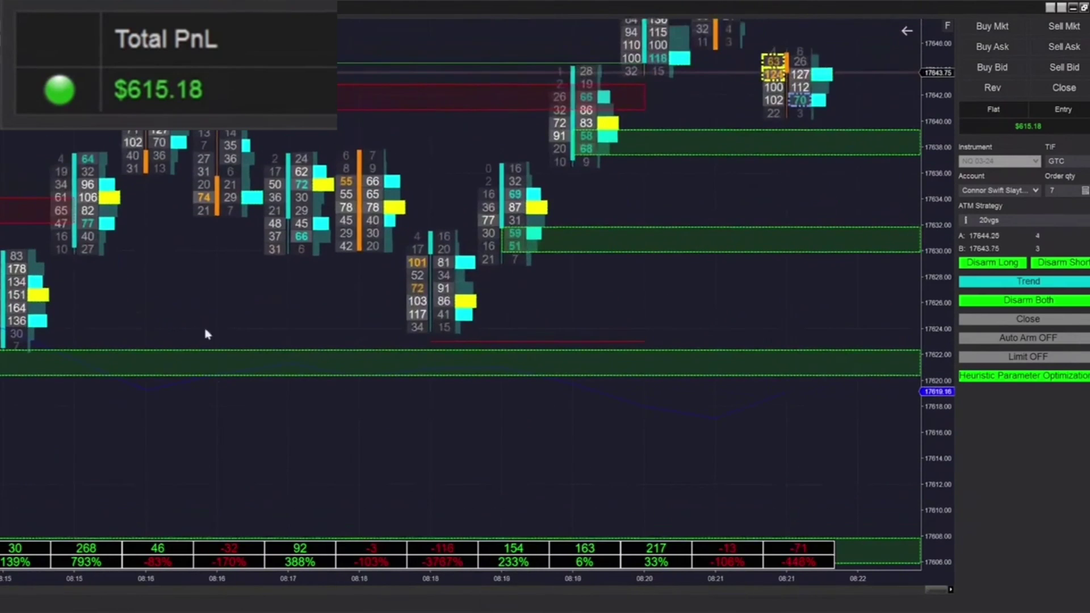
pyautogui.scroll(-2, 389, 392)
pyautogui.scroll(2, 657, 348)
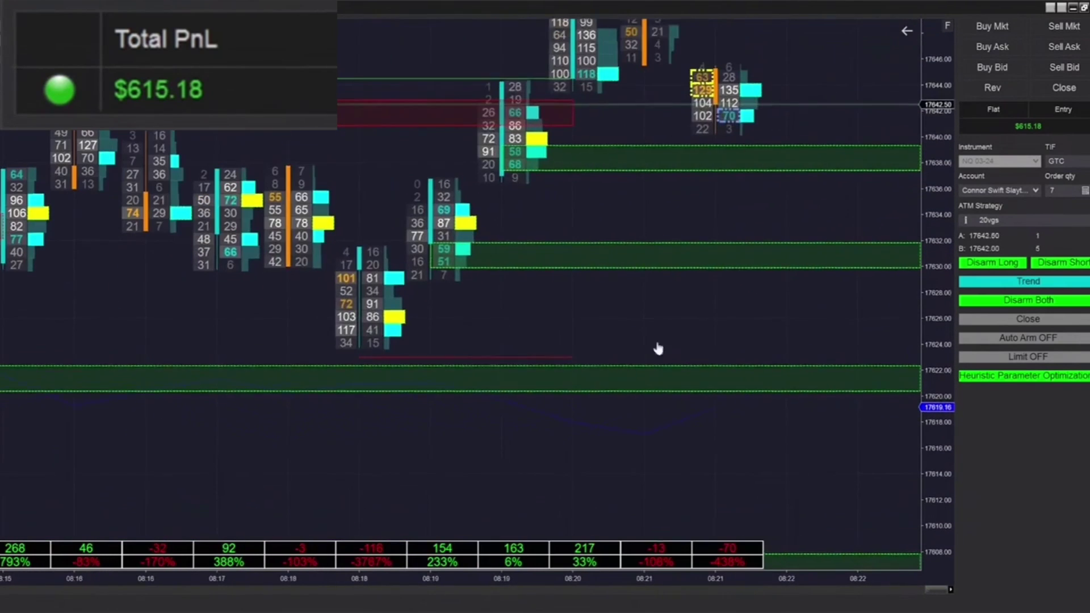
pyautogui.scroll(-7, 413, 308)
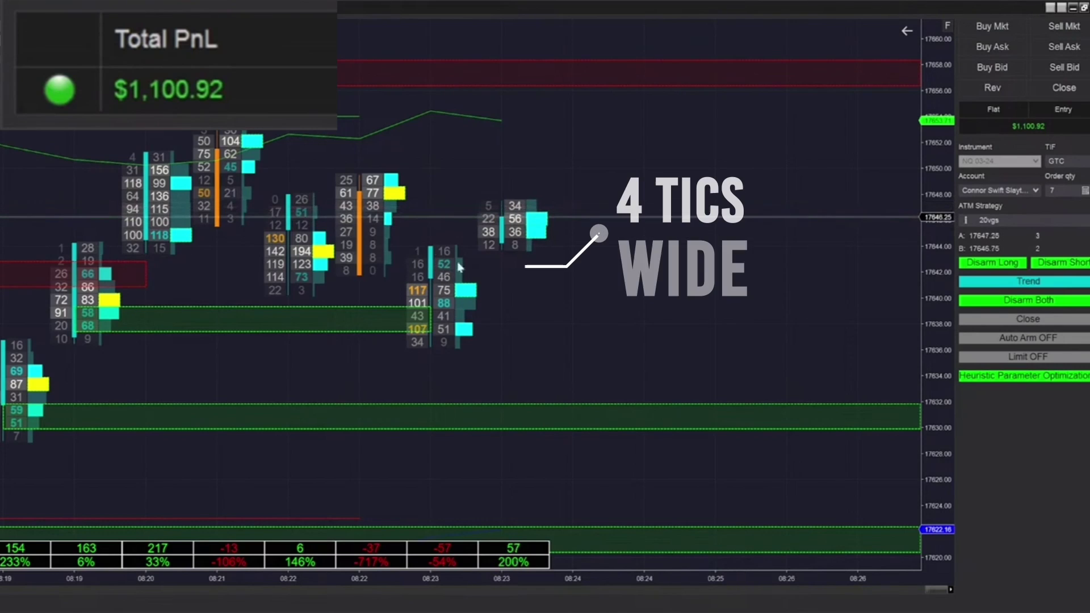
# - Scroll the chart forward while the armed strategy trades Total PnL up to $1,541.66
pyautogui.scroll(-2, 605, 289)
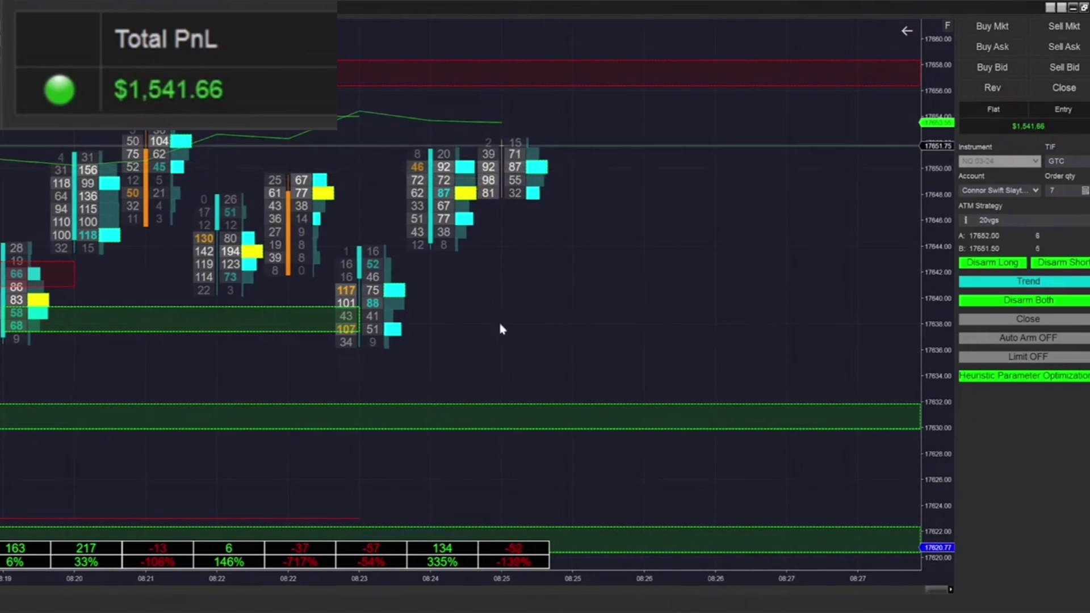
# - Pan to the newest bars, re-arm both entries, and switch the strategy mode to Regression
pyautogui.moveTo(501, 297); pyautogui.dragTo(668, 334)
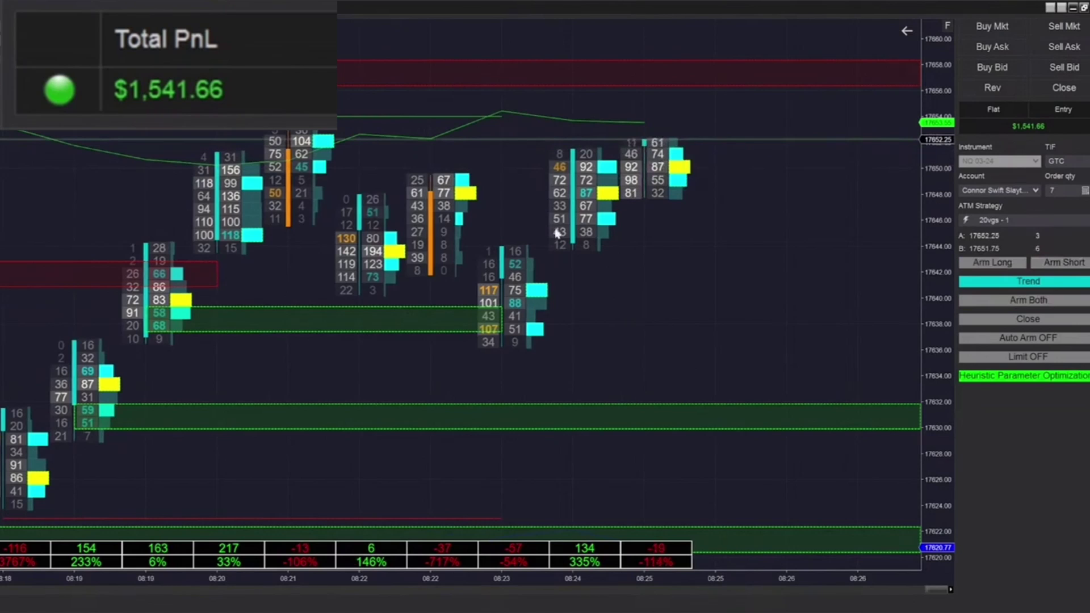
pyautogui.moveTo(703, 270); pyautogui.dragTo(566, 285)
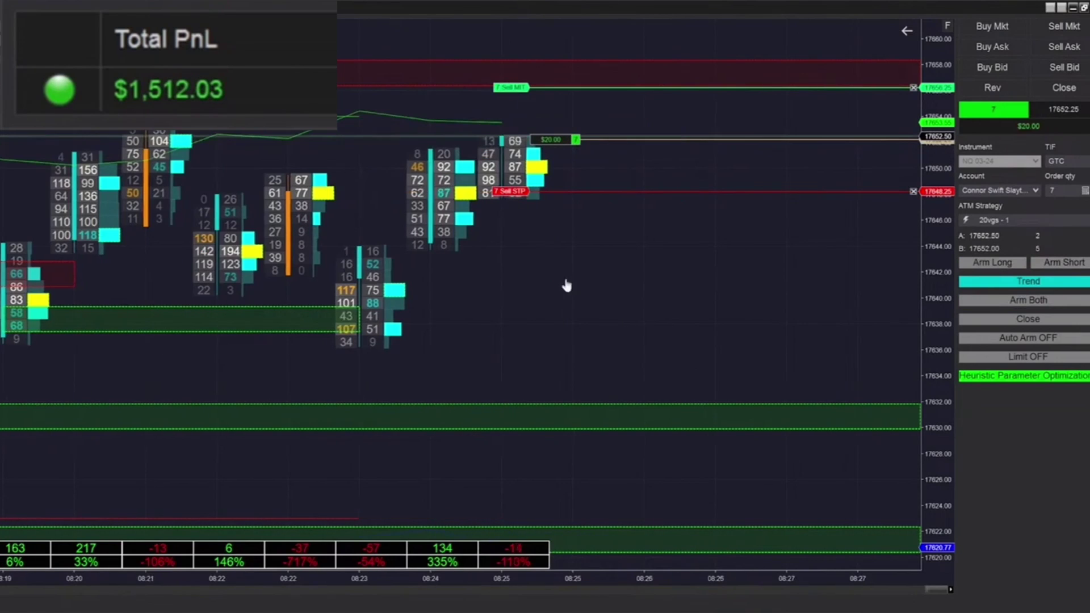
pyautogui.click(999, 300)
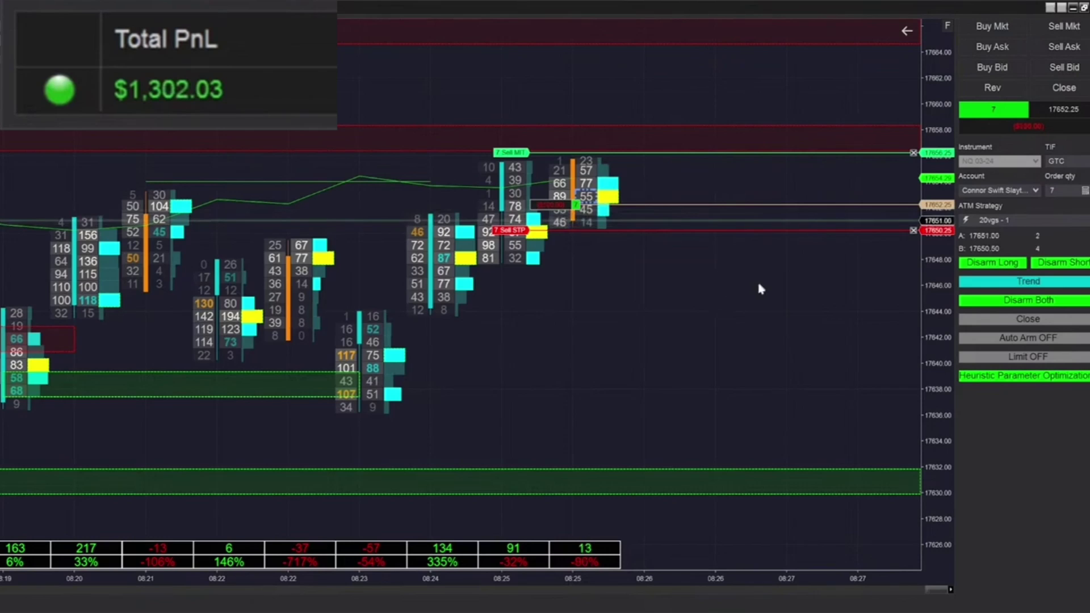
pyautogui.click(1028, 281)
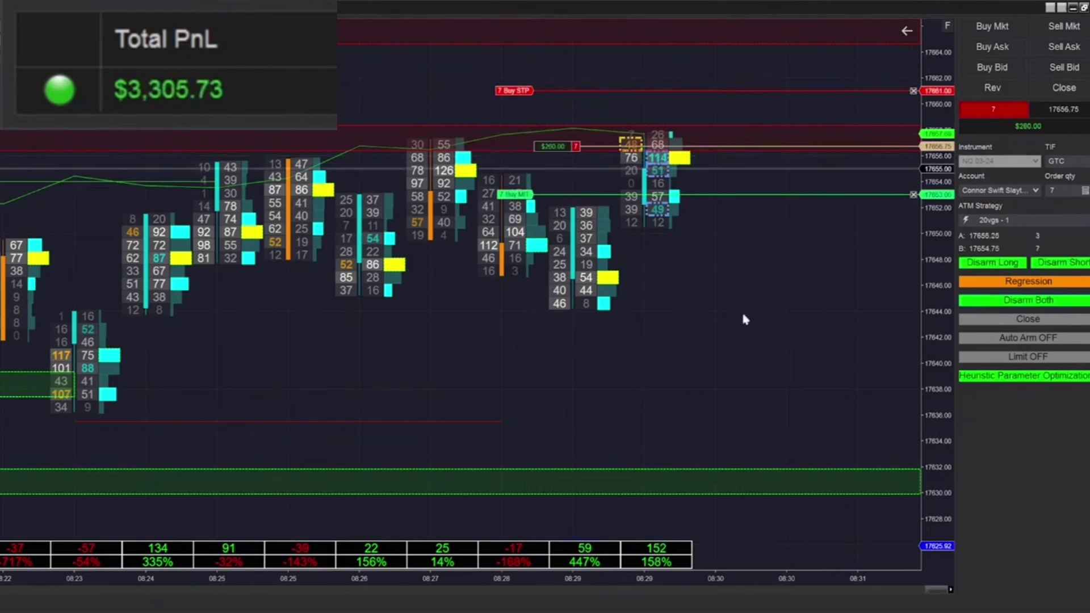
# - Pan the chart forward about three bars while the armed Regression strategy keeps trading
pyautogui.moveTo(741, 312); pyautogui.dragTo(635, 329)
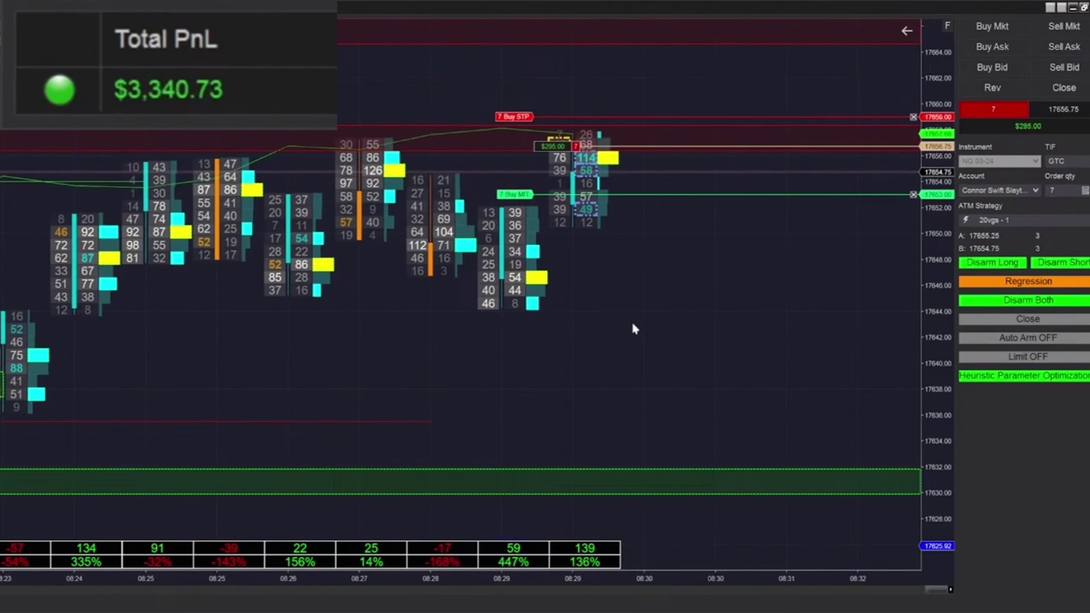